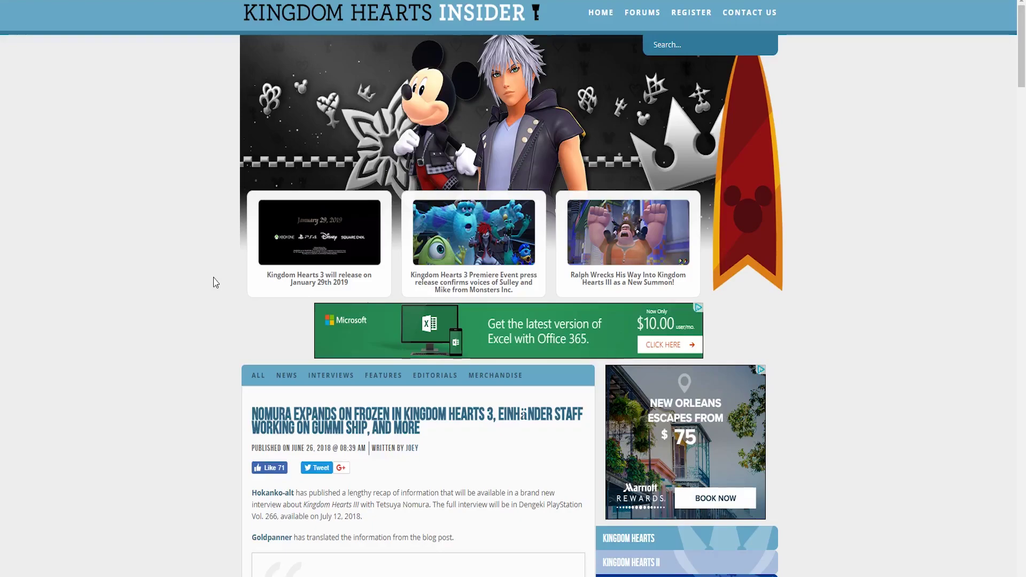
{"action": "scroll", "coordinate": [152, 313], "scroll_direction": "down", "scroll_amount": 5}
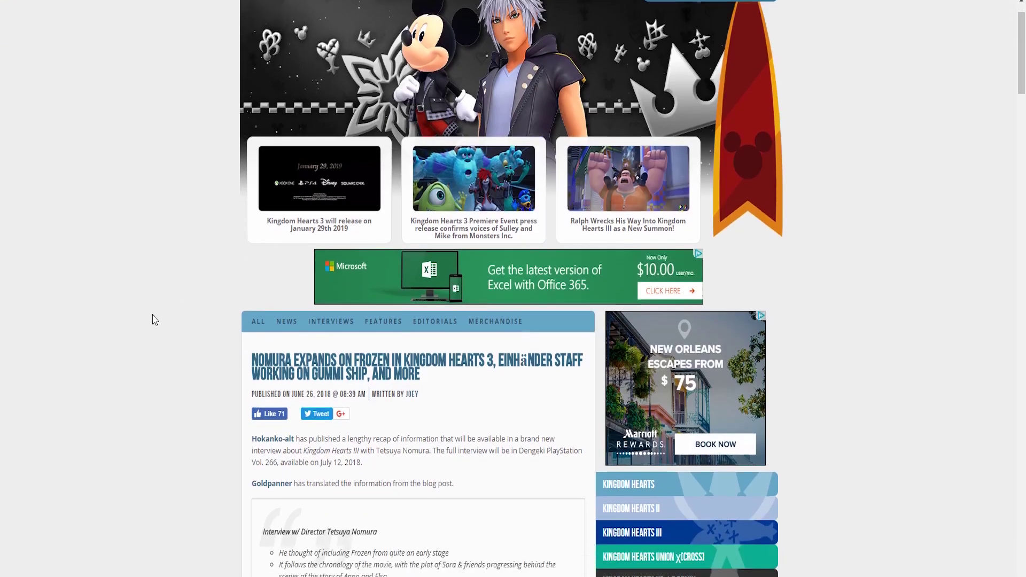
{"action": "scroll", "coordinate": [144, 328], "scroll_direction": "down", "scroll_amount": 5}
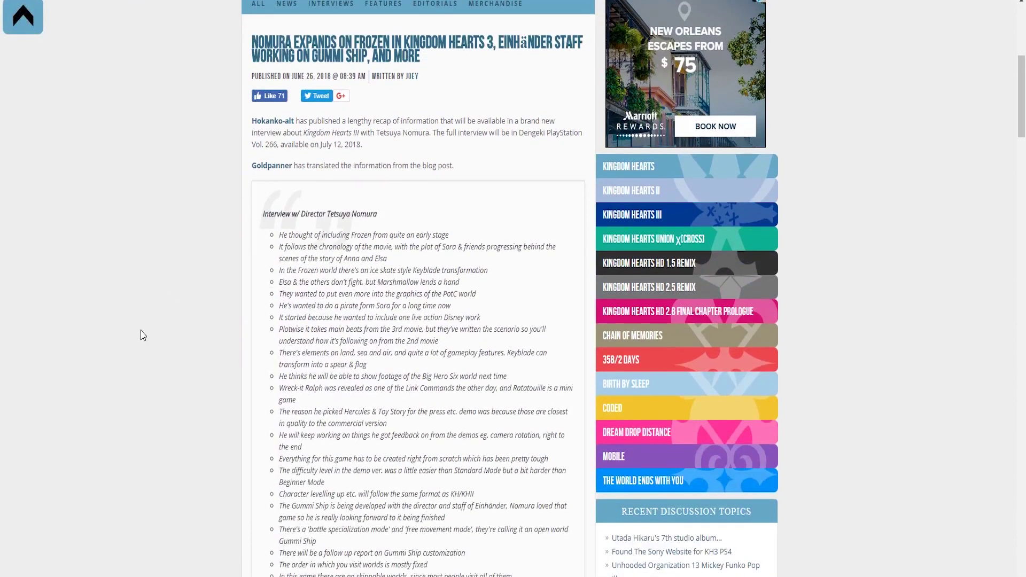
{"action": "scroll", "coordinate": [141, 333], "scroll_direction": "up", "scroll_amount": 10}
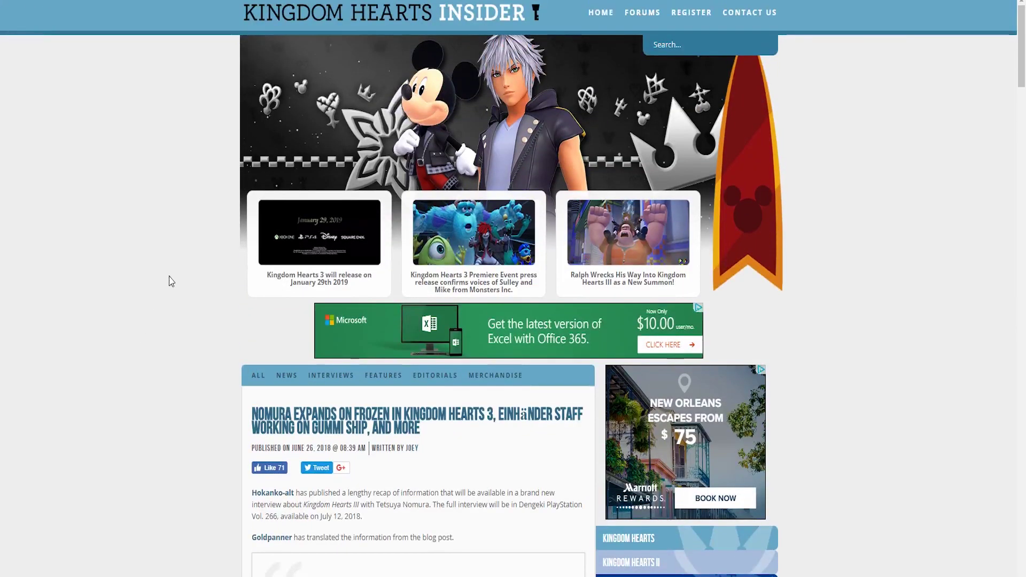
{"action": "scroll", "coordinate": [169, 281], "scroll_direction": "down", "scroll_amount": 3}
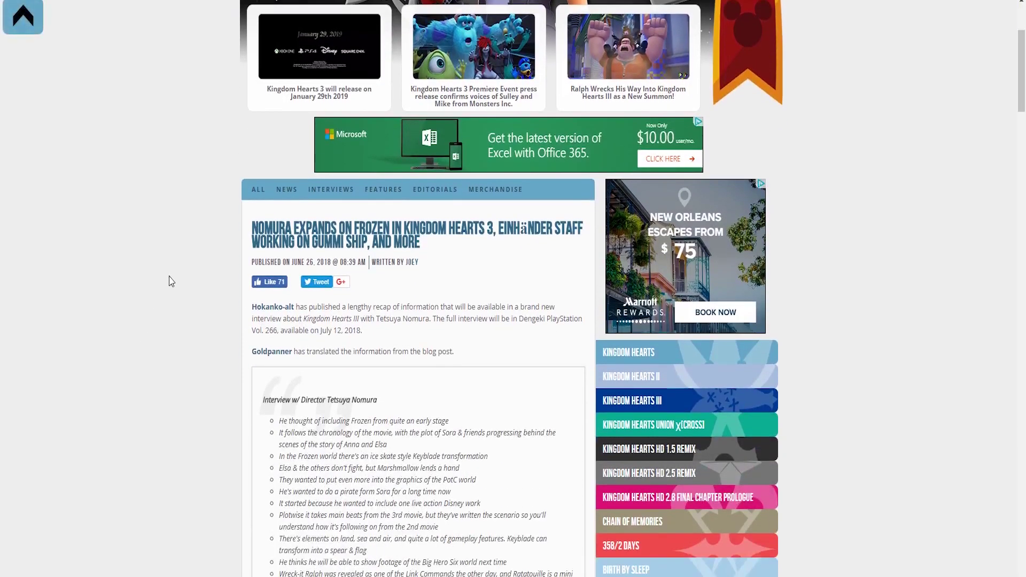
{"action": "scroll", "coordinate": [159, 373], "scroll_direction": "down", "scroll_amount": 3}
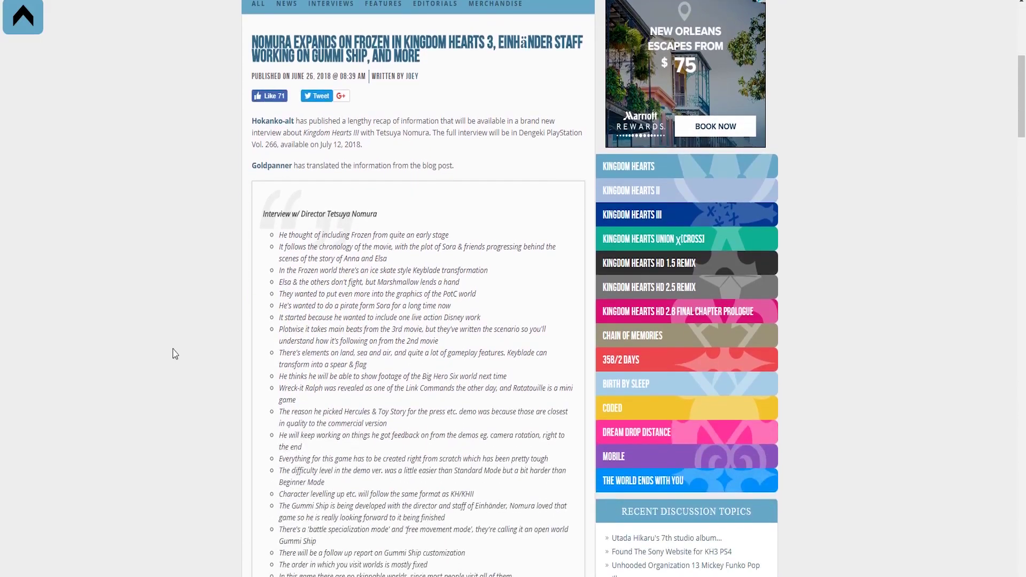
{"action": "left_click_drag", "start_coordinate": [433, 131], "coordinate": [553, 147]}
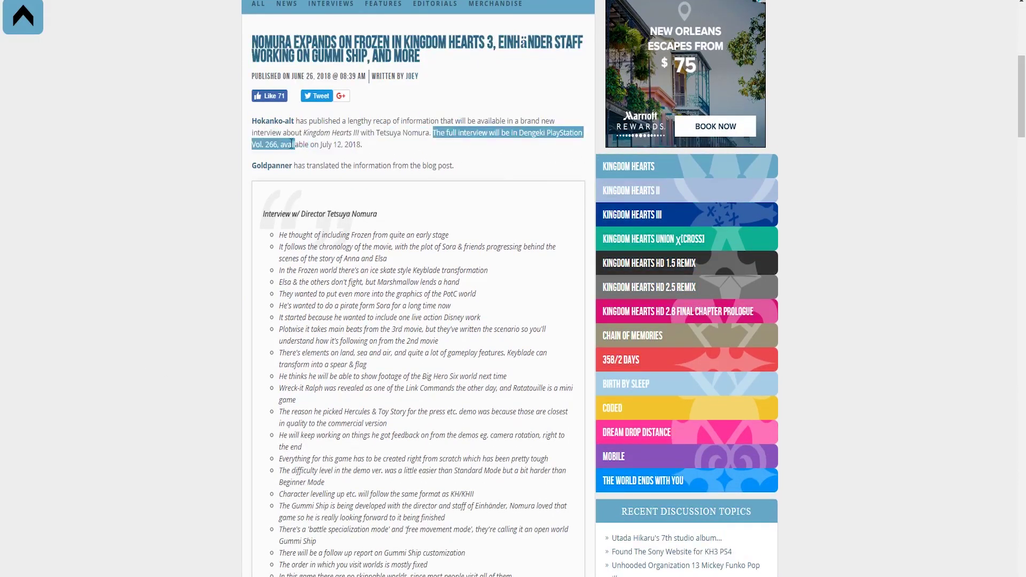
{"action": "left_click", "coordinate": [270, 164]}
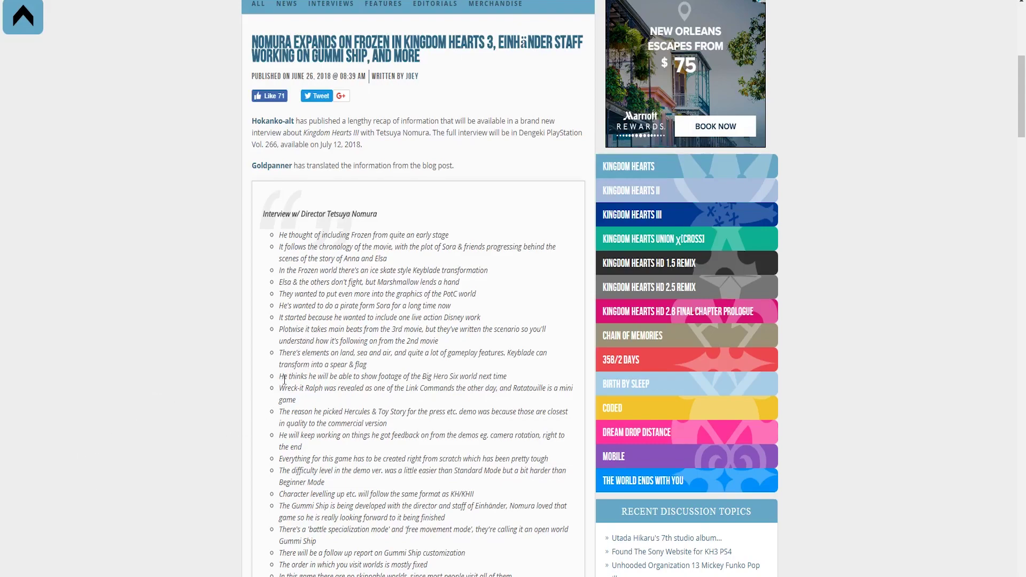
{"action": "left_click_drag", "start_coordinate": [279, 376], "coordinate": [485, 376]}
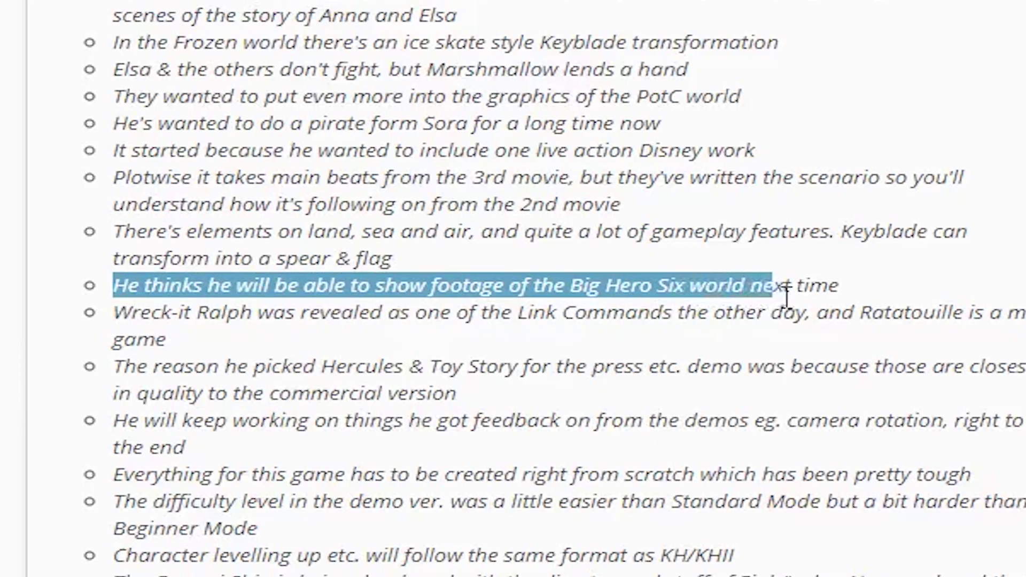
{"action": "left_click_drag", "start_coordinate": [784, 293], "coordinate": [872, 303]}
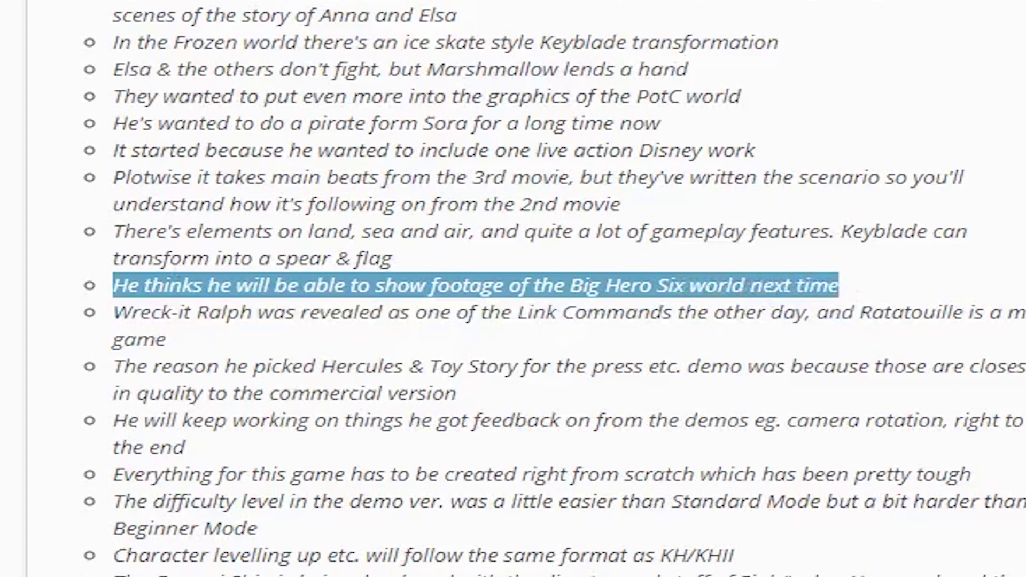
{"action": "left_click", "coordinate": [405, 292]}
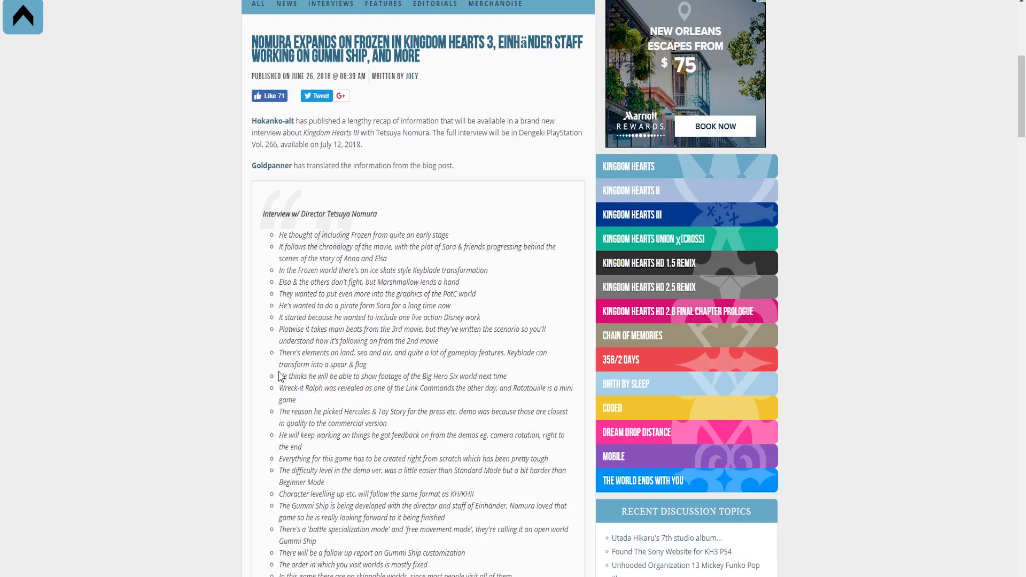
{"action": "mouse_move", "coordinate": [280, 376]}
{"action": "left_mouse_down"}
{"action": "mouse_move", "coordinate": [412, 382]}
{"action": "mouse_move", "coordinate": [445, 518]}
{"action": "left_mouse_up"}
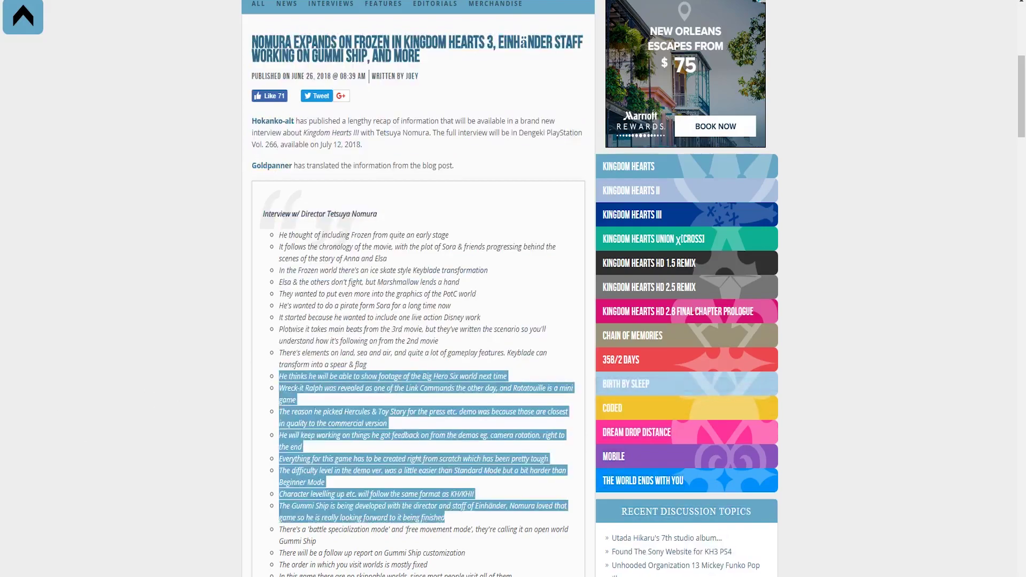
{"action": "scroll", "coordinate": [446, 481], "scroll_direction": "down", "scroll_amount": 1}
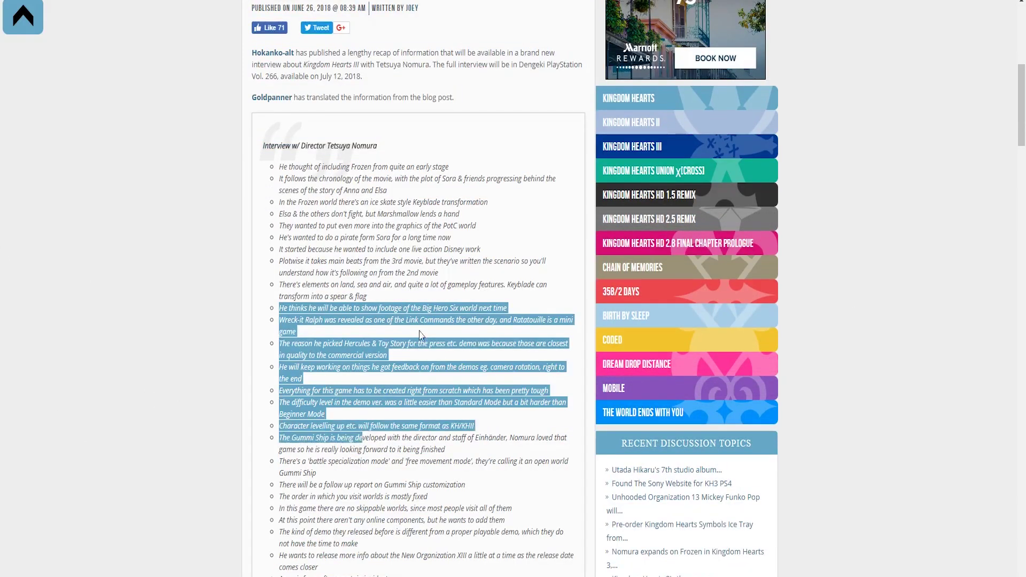
{"action": "left_click", "coordinate": [287, 269]}
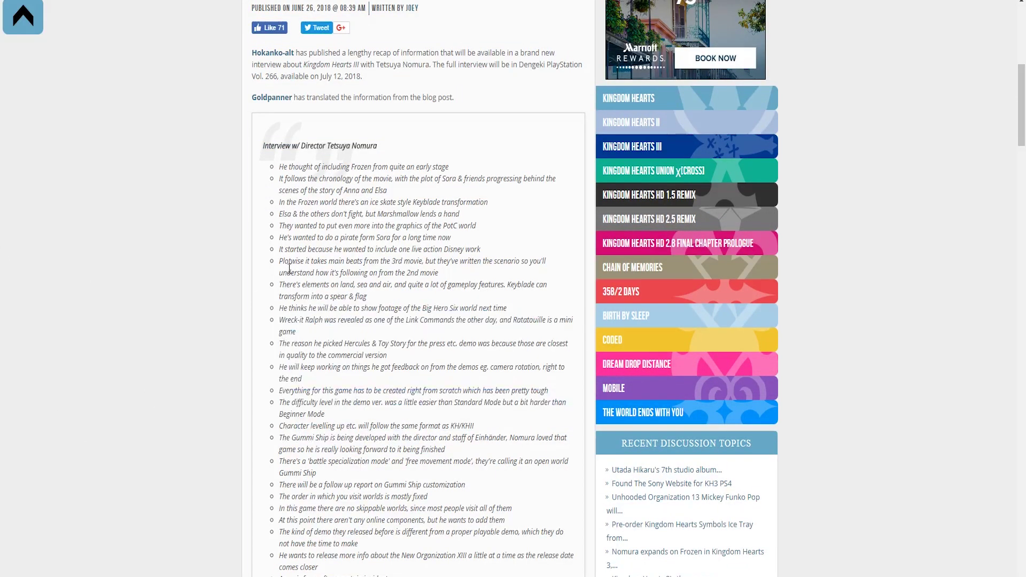